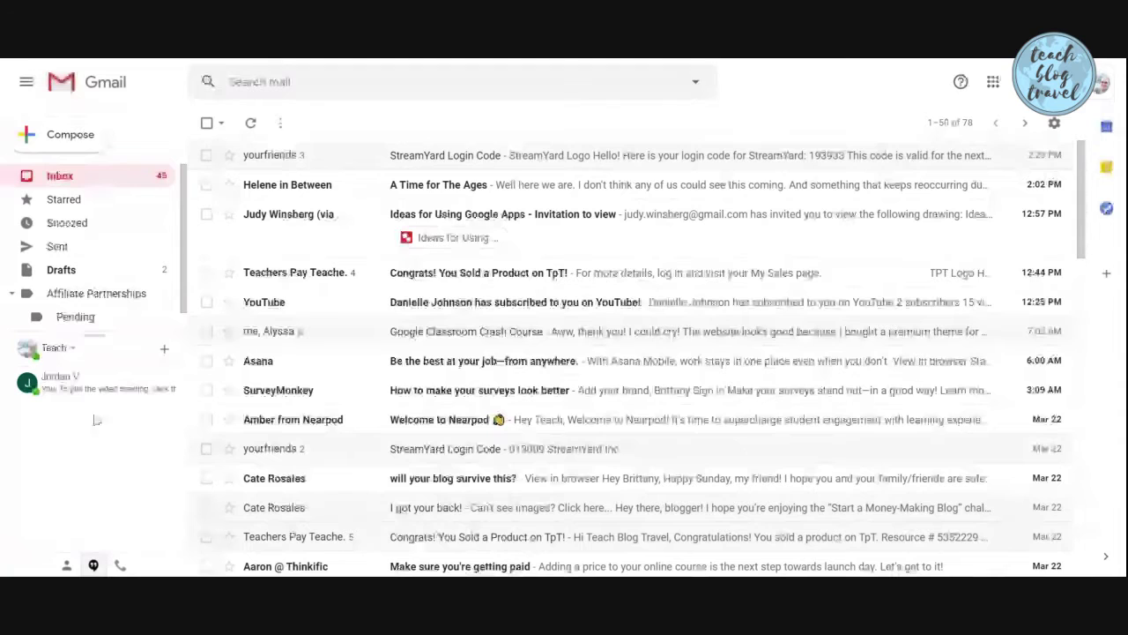
# Review the Hangouts status and notification settings, then close them
pyautogui.click(72, 349)
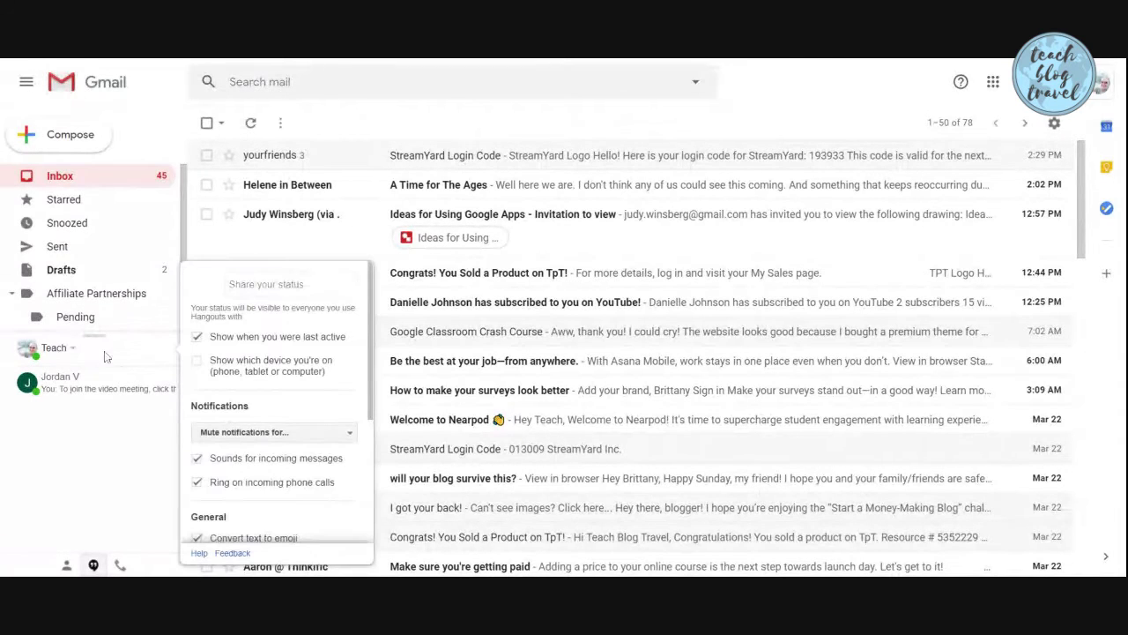
pyautogui.scroll(-2, 285, 377)
pyautogui.scroll(2, 277, 362)
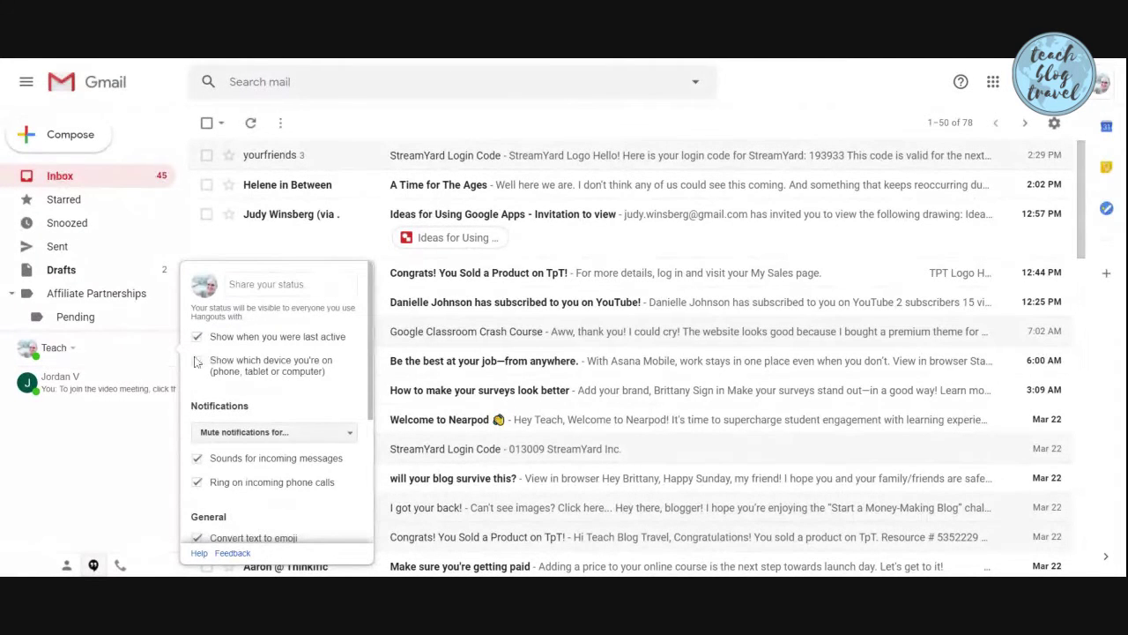
pyautogui.click(7, 439)
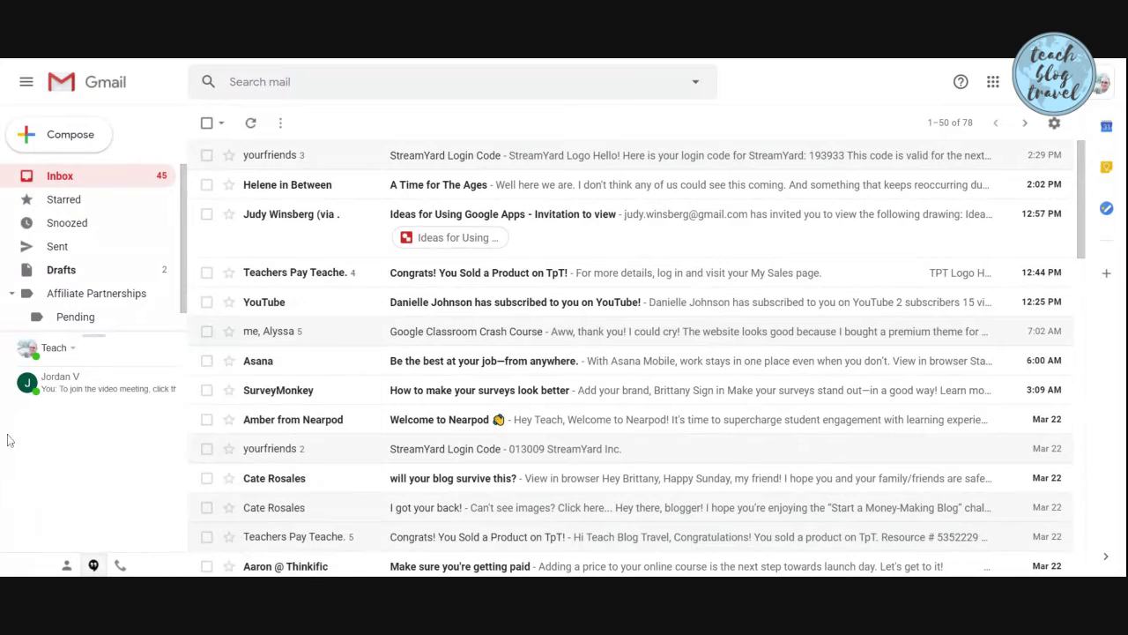
# Open a chat with the contact and send a greeting addressed to them by name
pyautogui.click(95, 386)
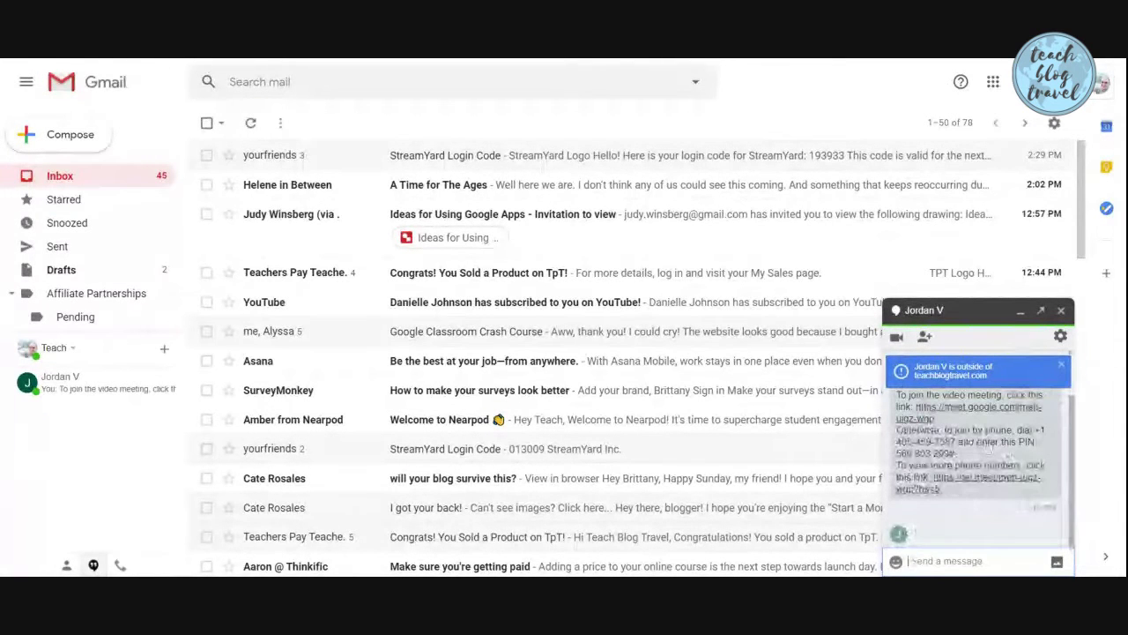
pyautogui.write('Hi, Jordan!')
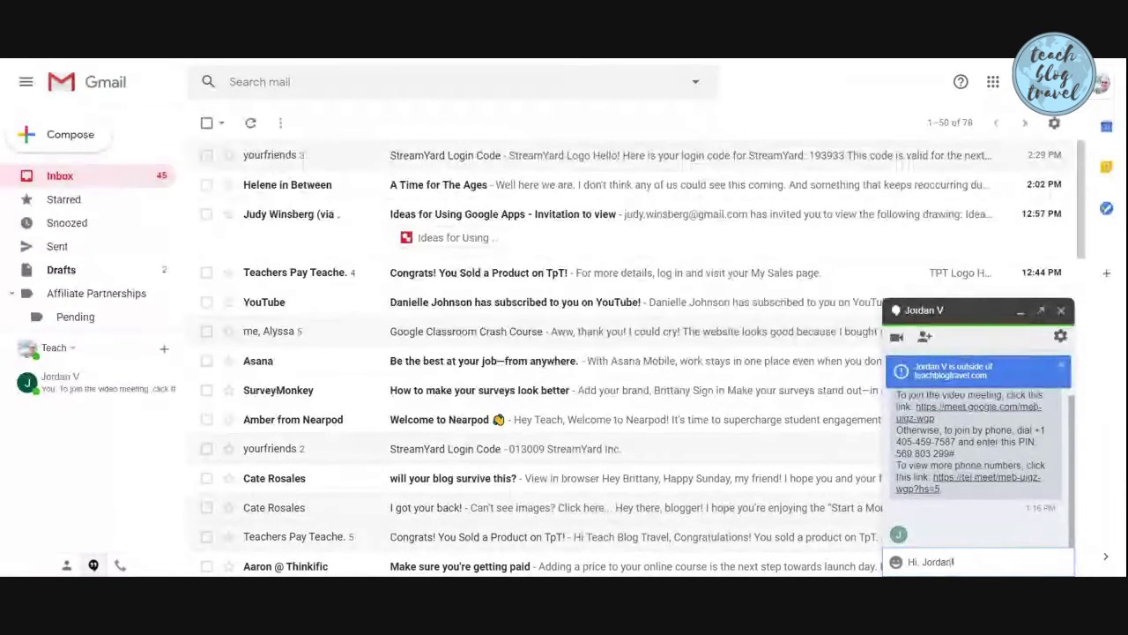
pyautogui.press('Return')
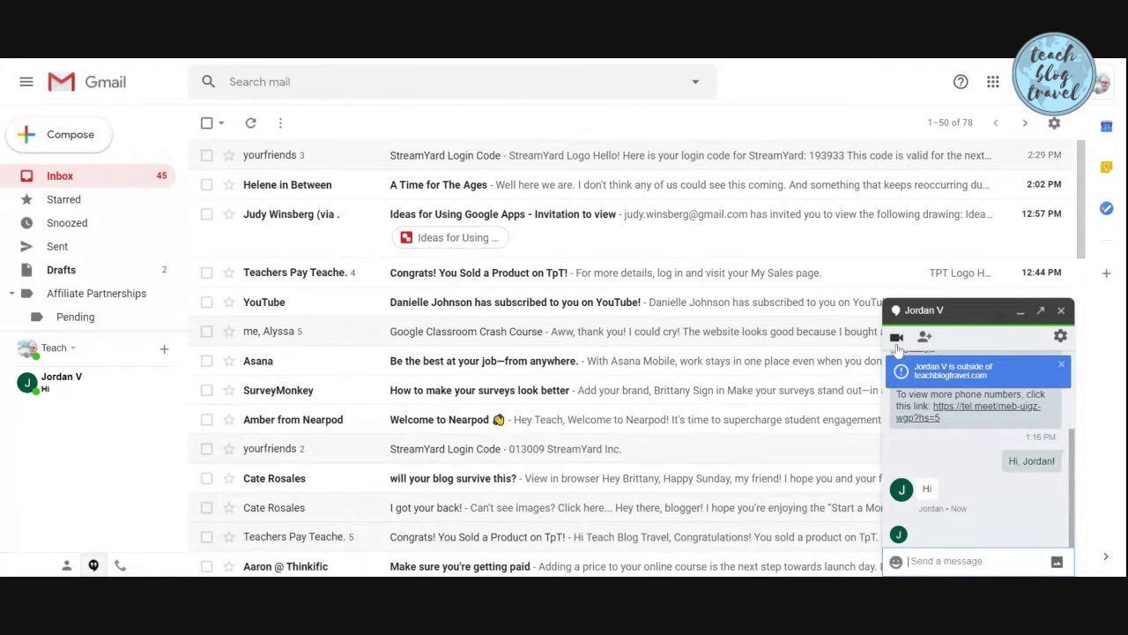
# Start a video call with the contact, dismiss the StreamYard sharing tip, and return to Gmail
pyautogui.click(899, 338)
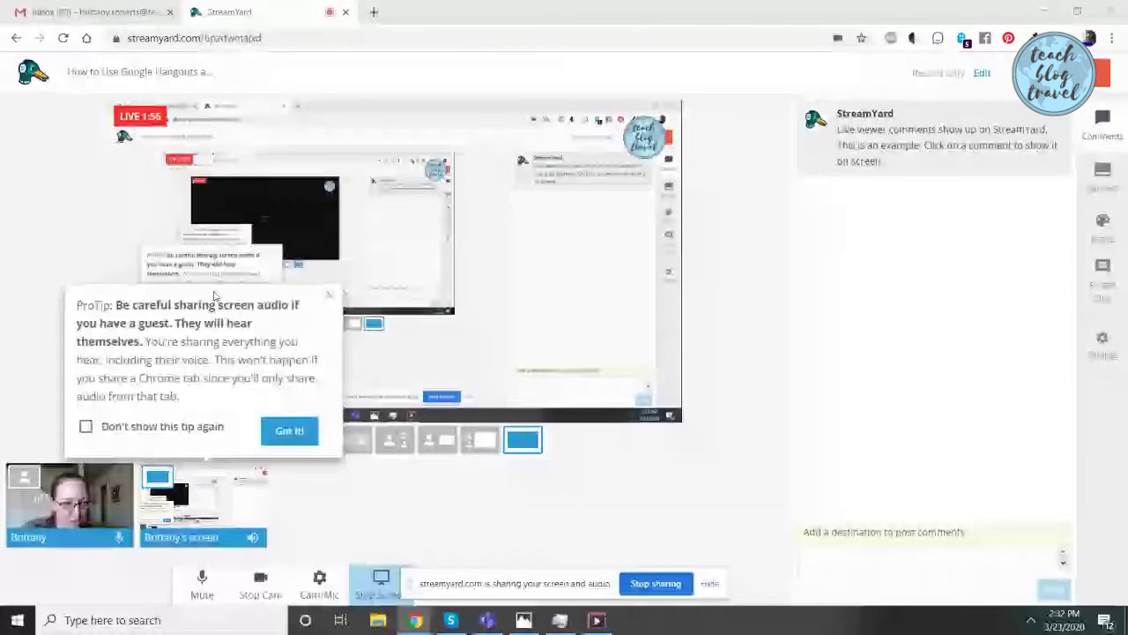
pyautogui.click(270, 432)
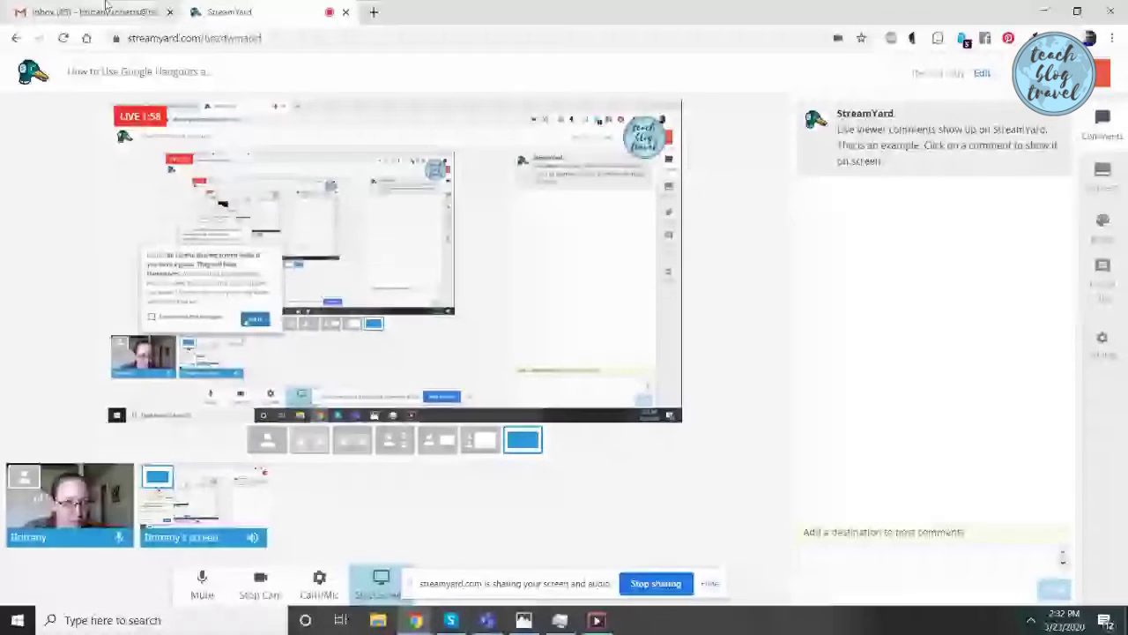
pyautogui.click(100, 9)
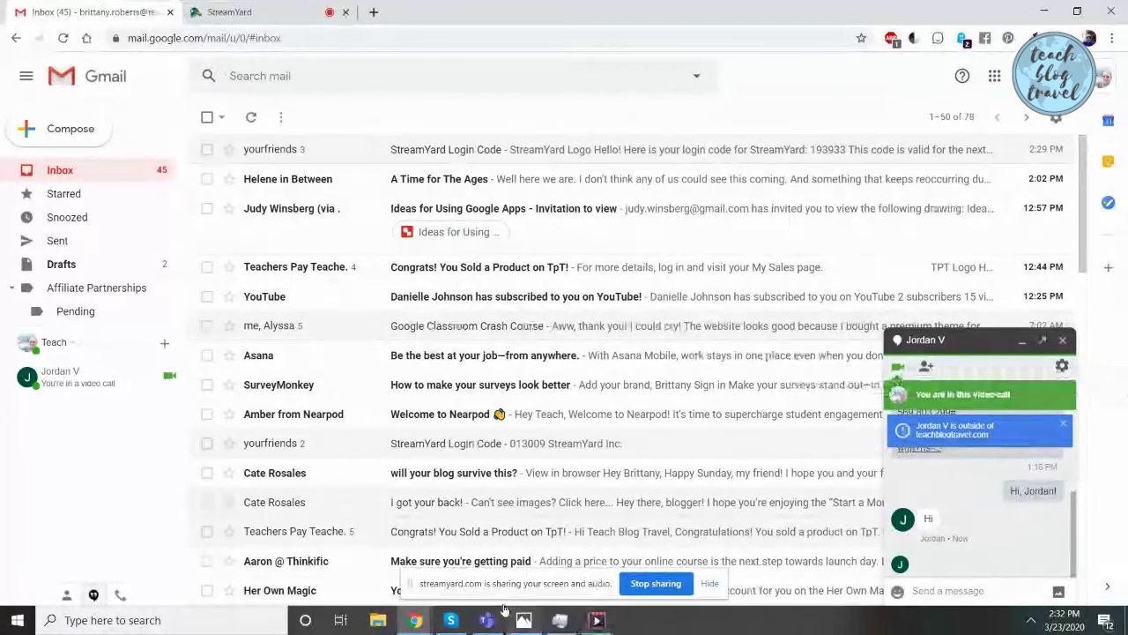
# Hang up the unanswered call and place a new video call that the contact joins
pyautogui.moveTo(415, 619)
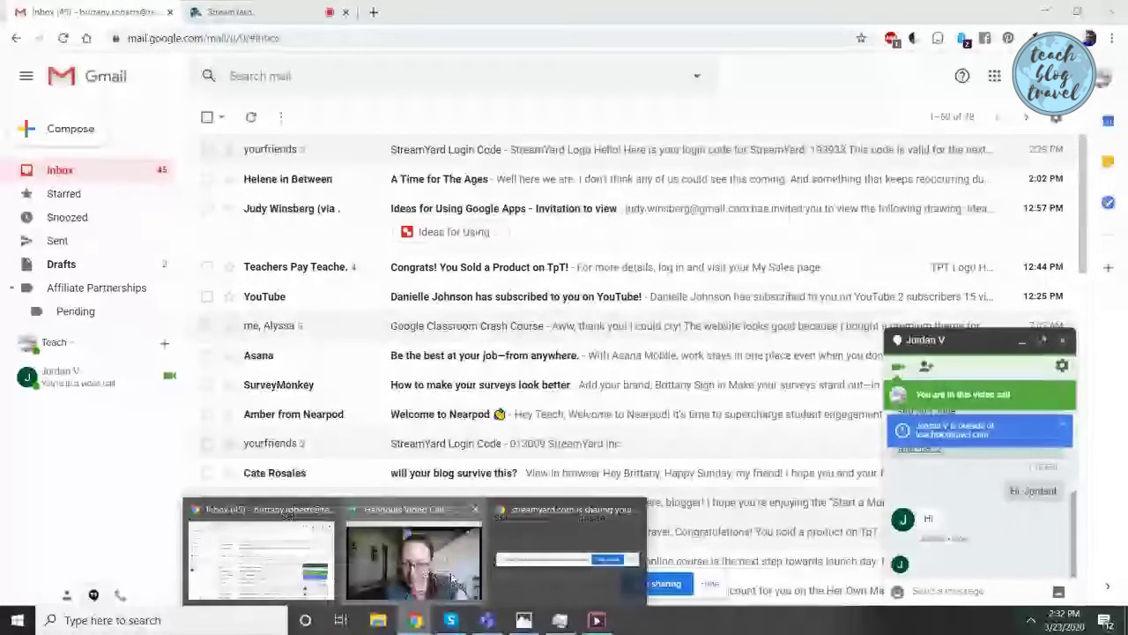
pyautogui.click(416, 541)
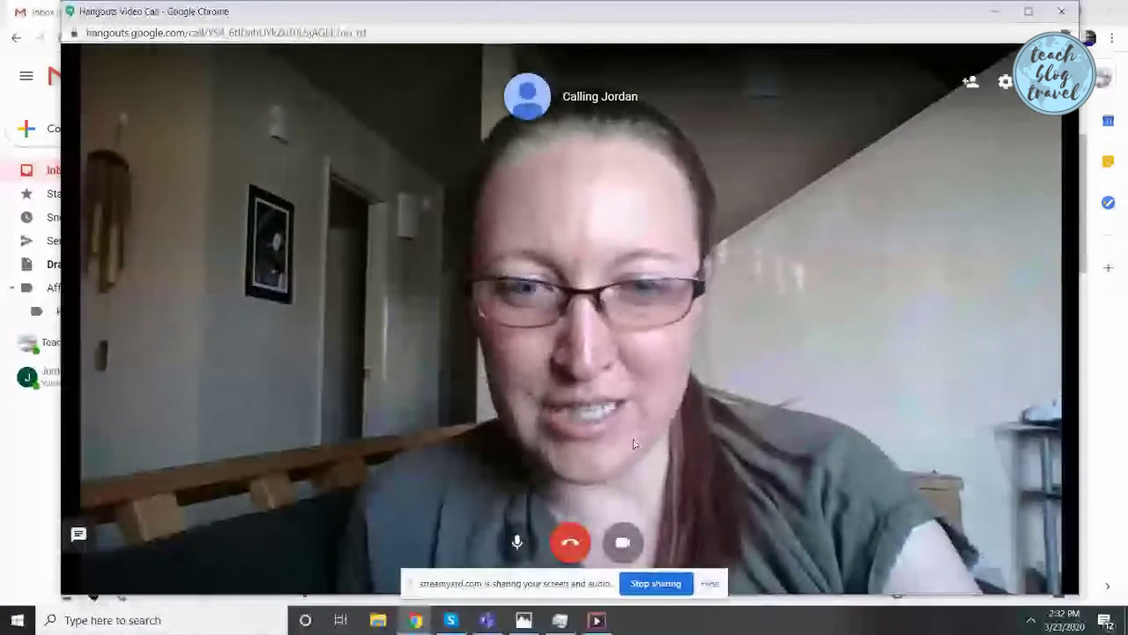
pyautogui.click(569, 542)
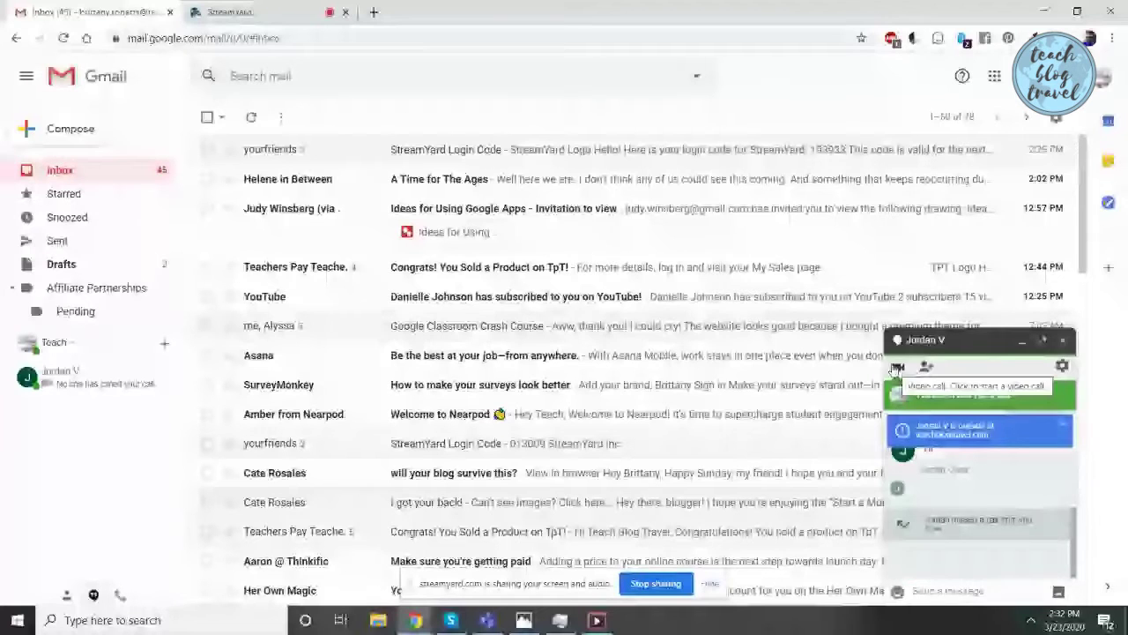
pyautogui.click(898, 368)
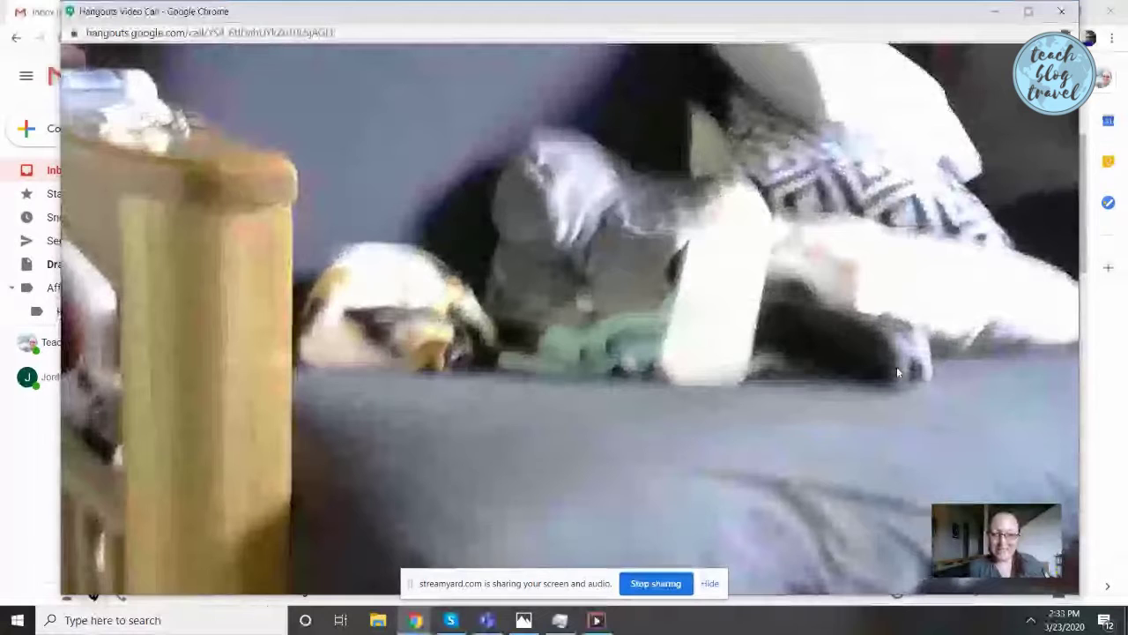
pyautogui.moveTo(526, 540)
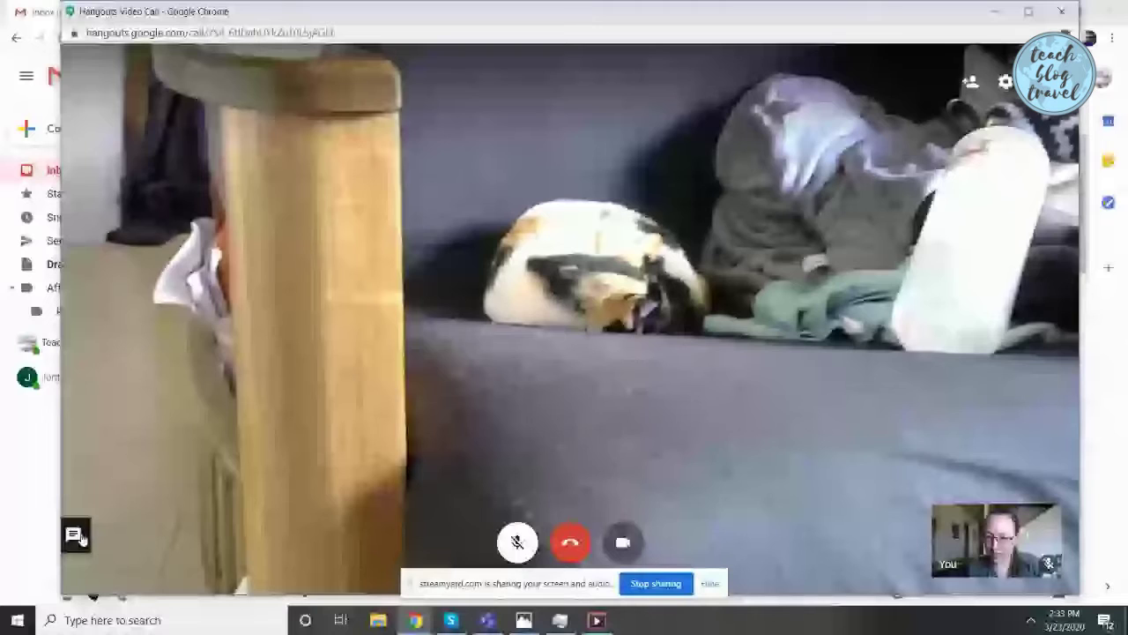
# Send a greeting to the contact and their cat Patchy in the in-call chat
pyautogui.click(75, 536)
pyautogui.write('Hi, Jordan and')
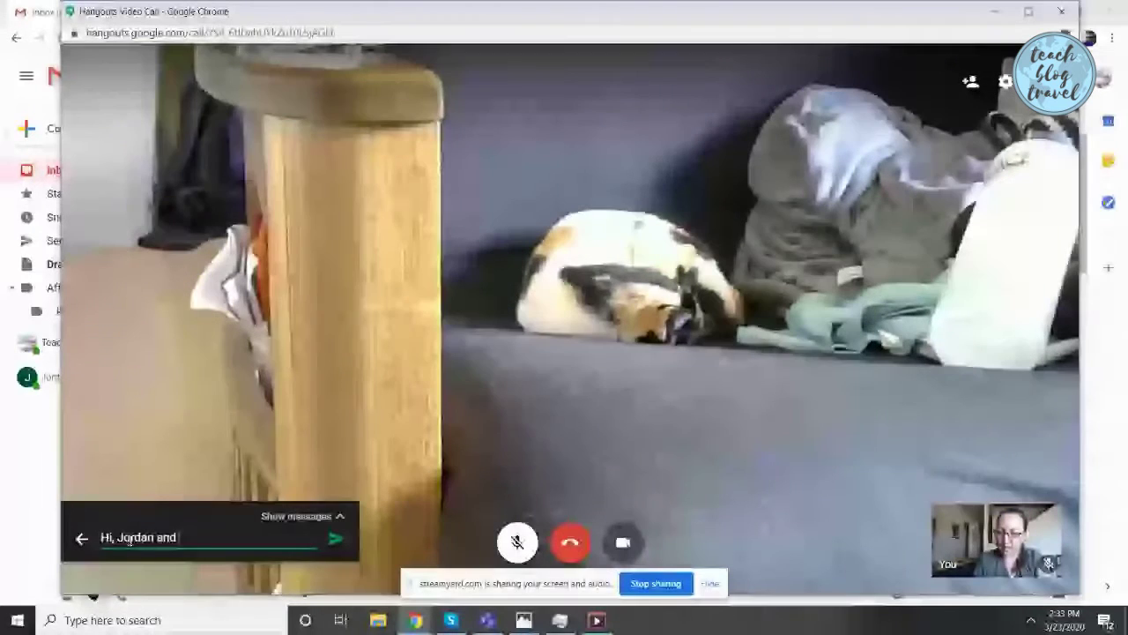
pyautogui.write(' Patchy!')
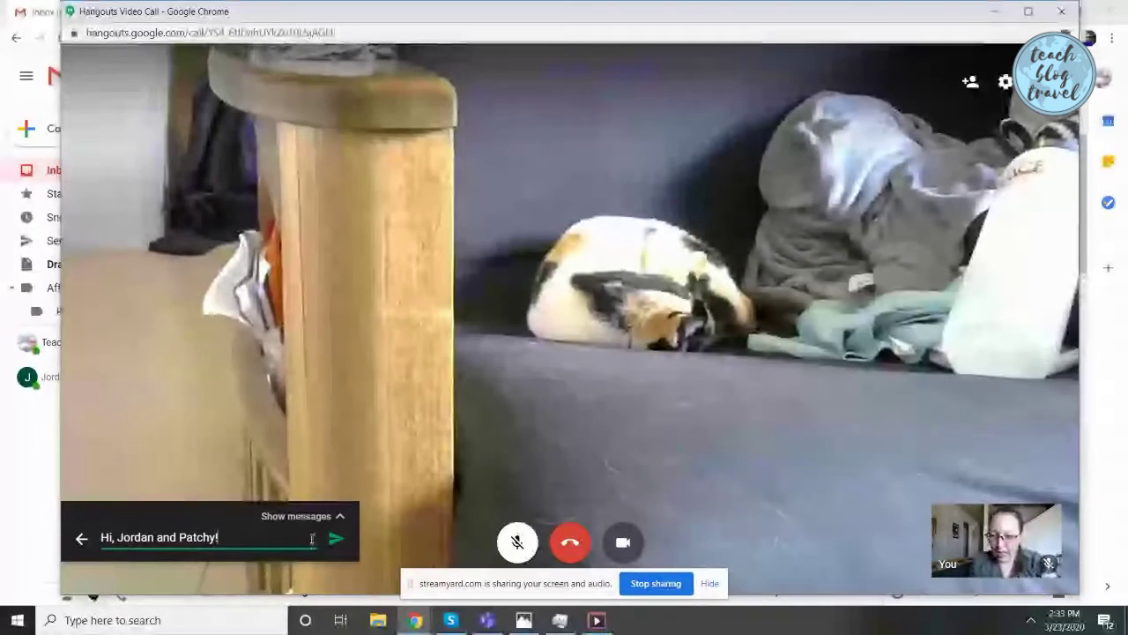
pyautogui.click(334, 539)
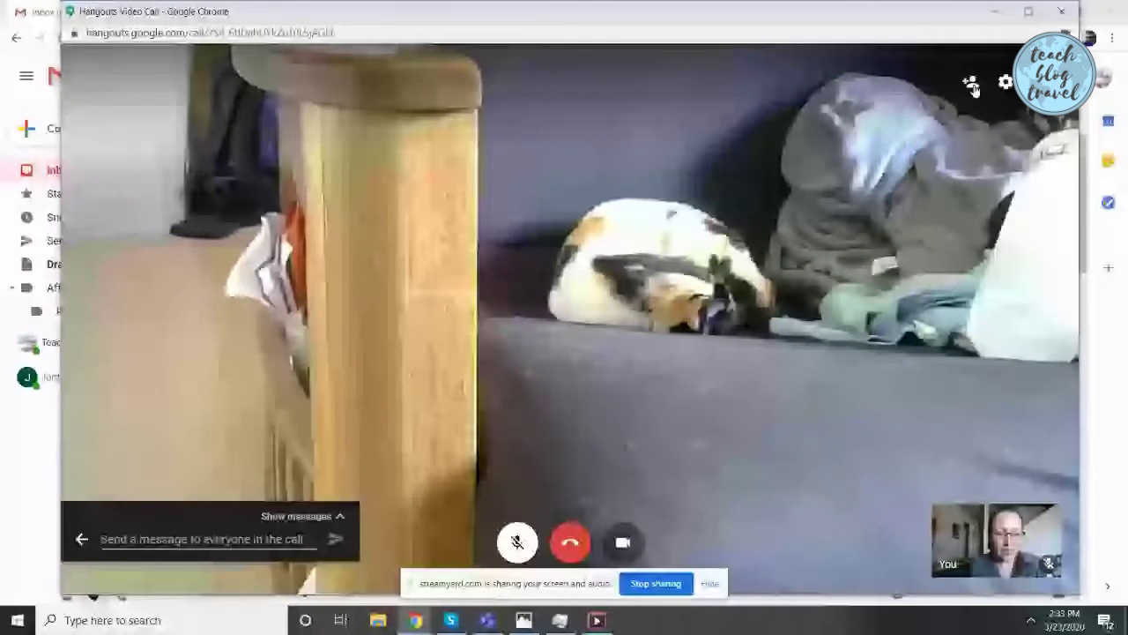
# Invite a third participant to the call by their email address, then feature your own camera
pyautogui.click(971, 84)
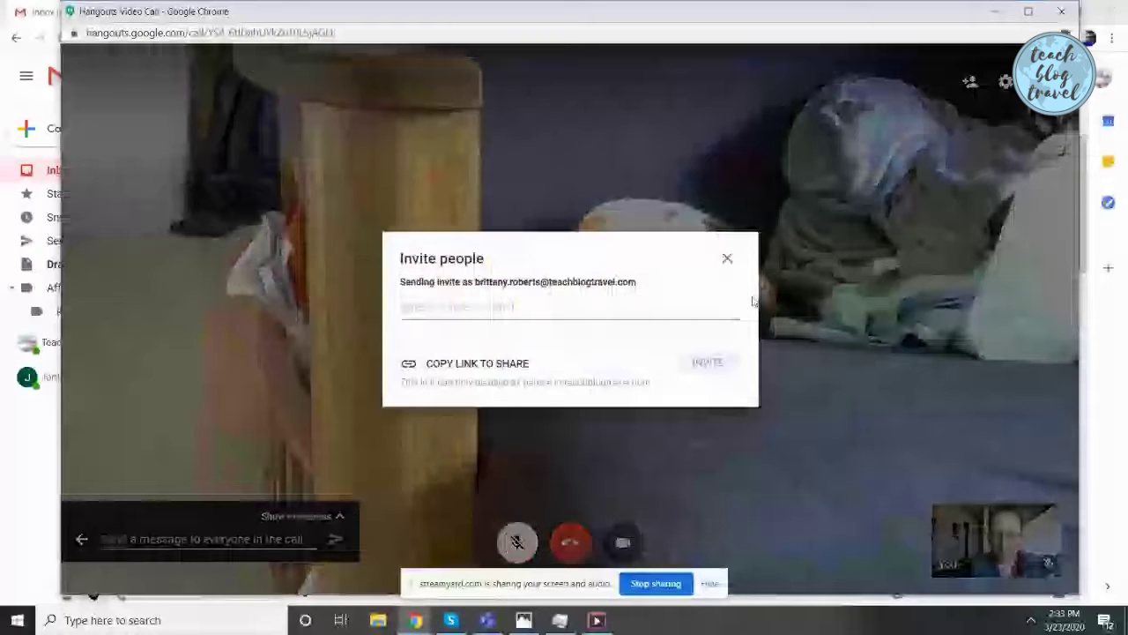
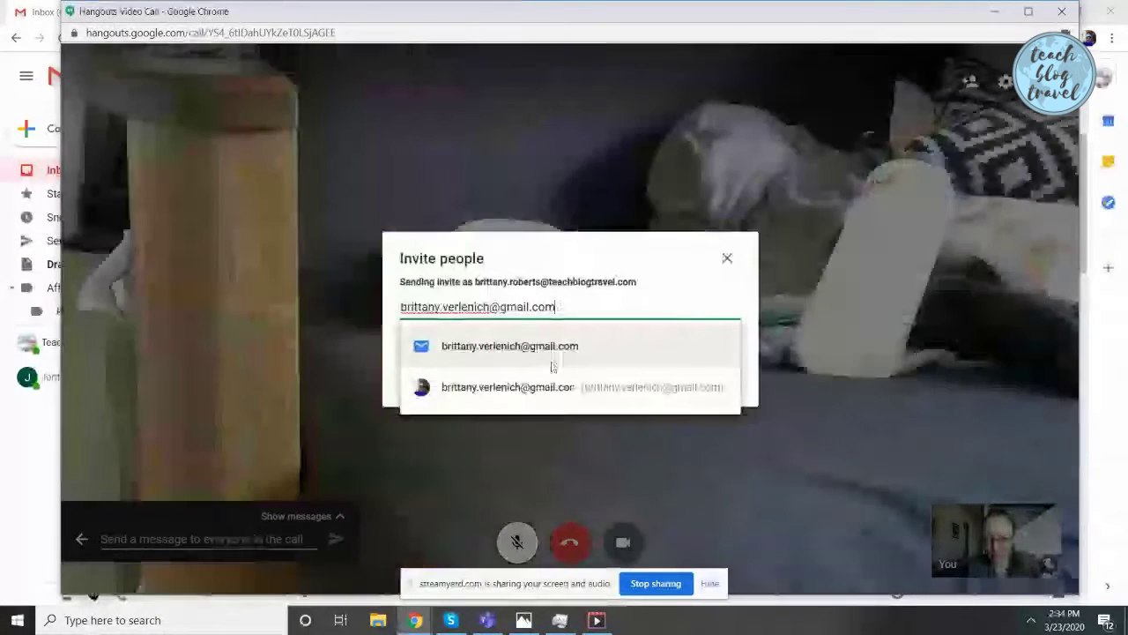
pyautogui.click(552, 361)
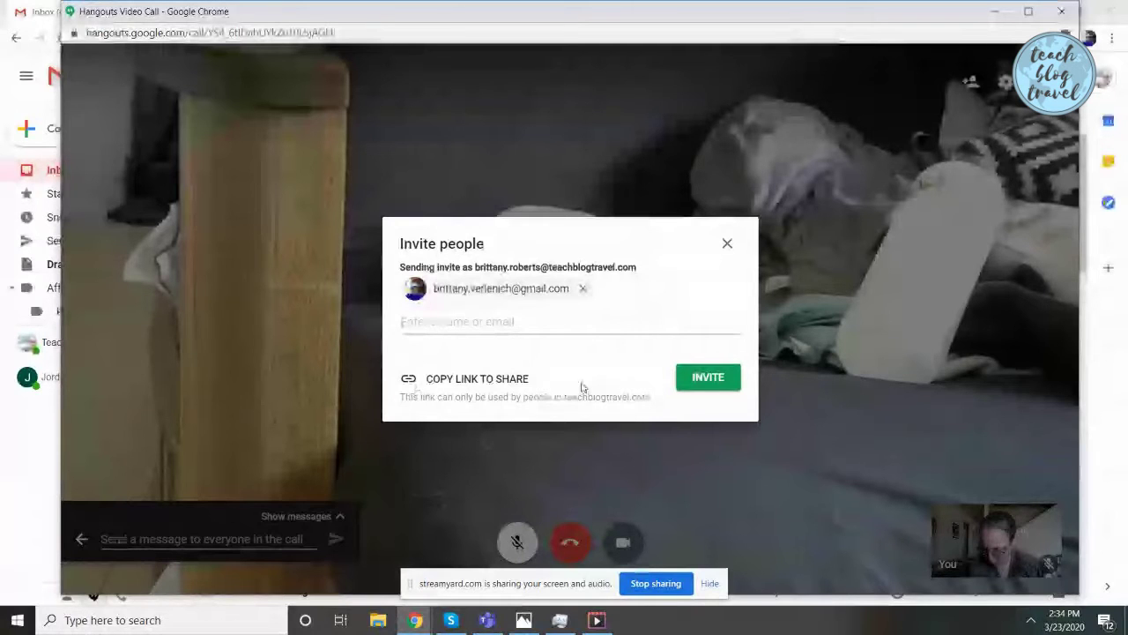
pyautogui.click(707, 379)
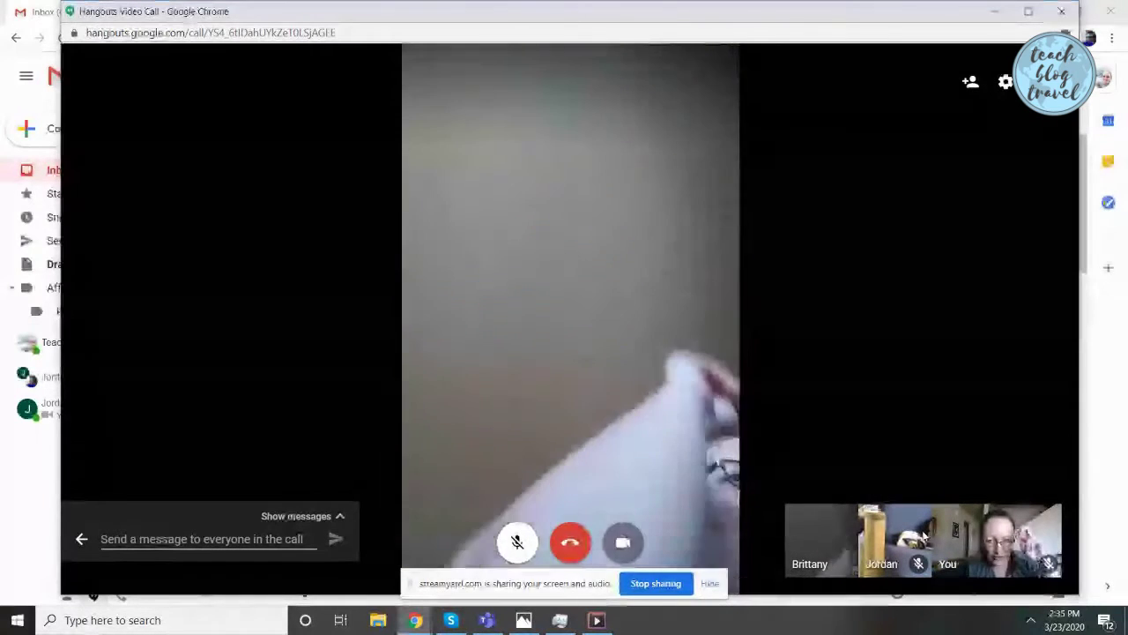
pyautogui.click(1008, 534)
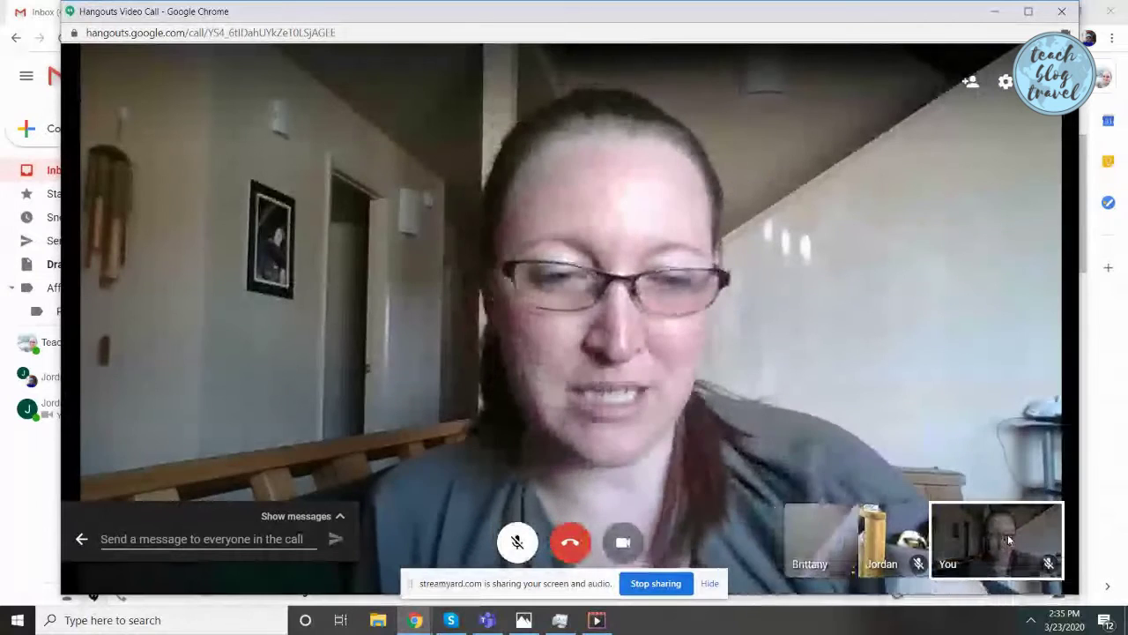
# Feature each participant's video in turn, turn off the camera with Ctrl+E, and leave the call
pyautogui.click(890, 546)
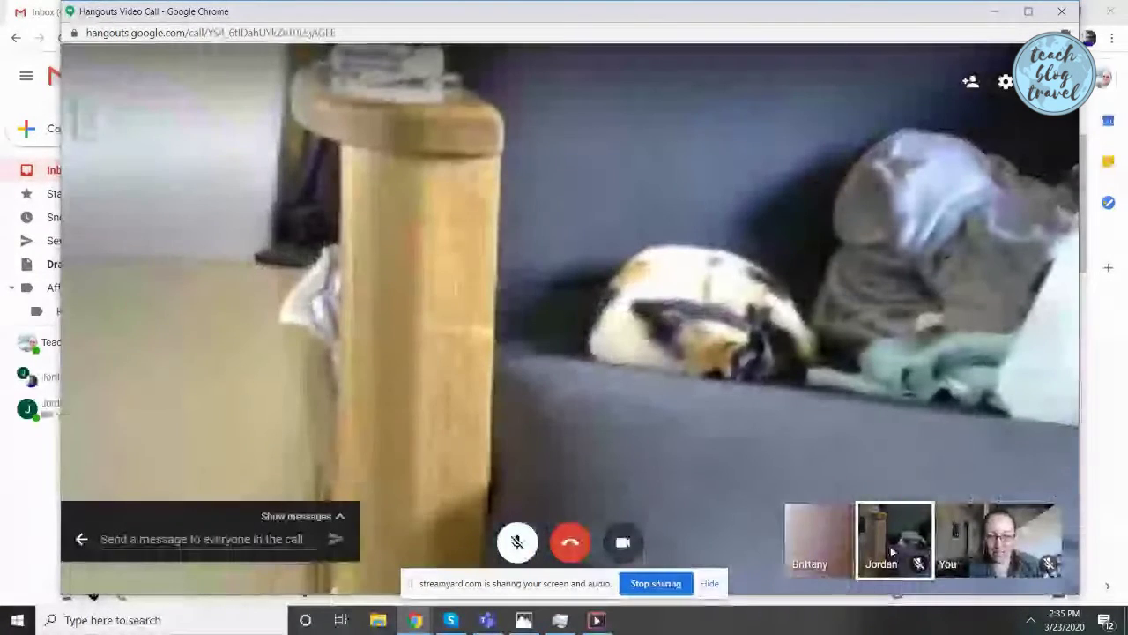
pyautogui.click(799, 525)
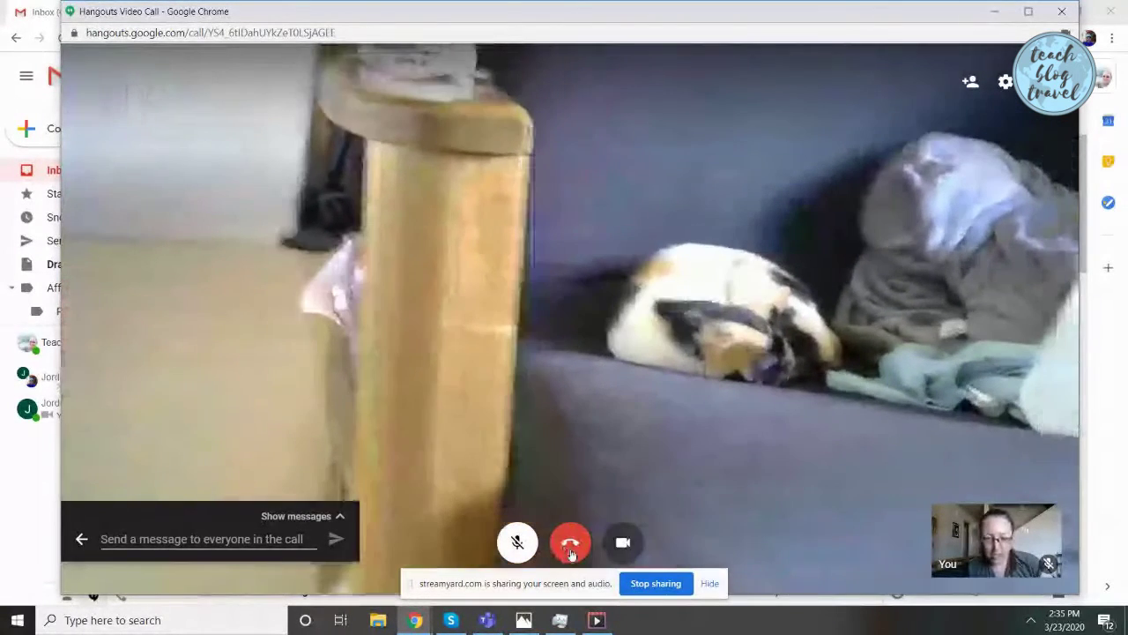
pyautogui.hotkey('ctrl', 'e')
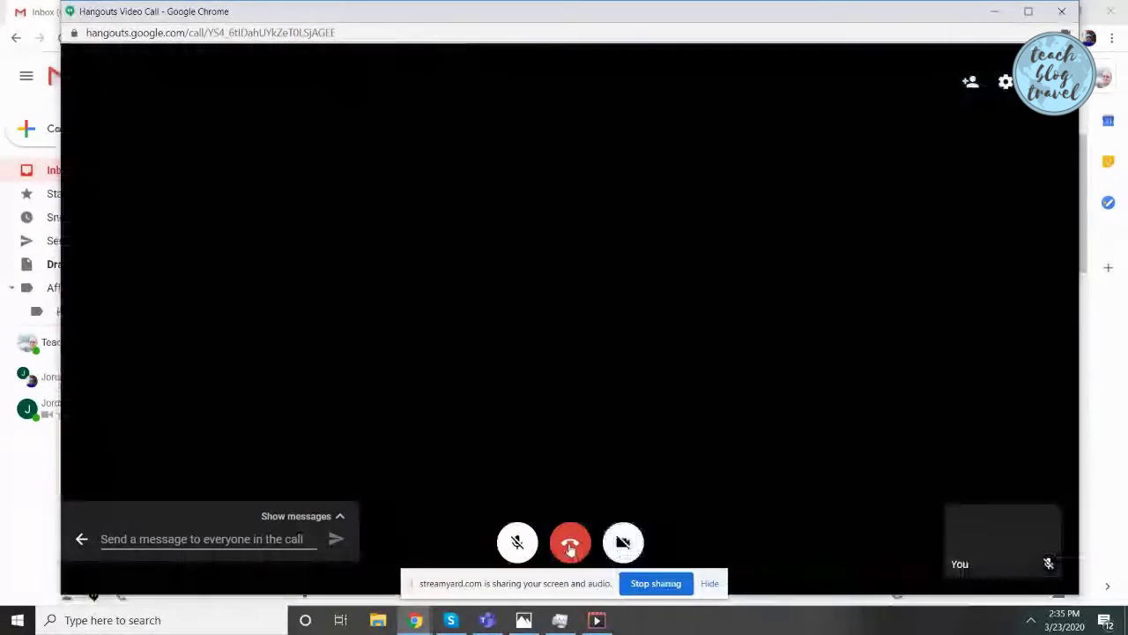
pyautogui.hotkey('ctrl', 'w')
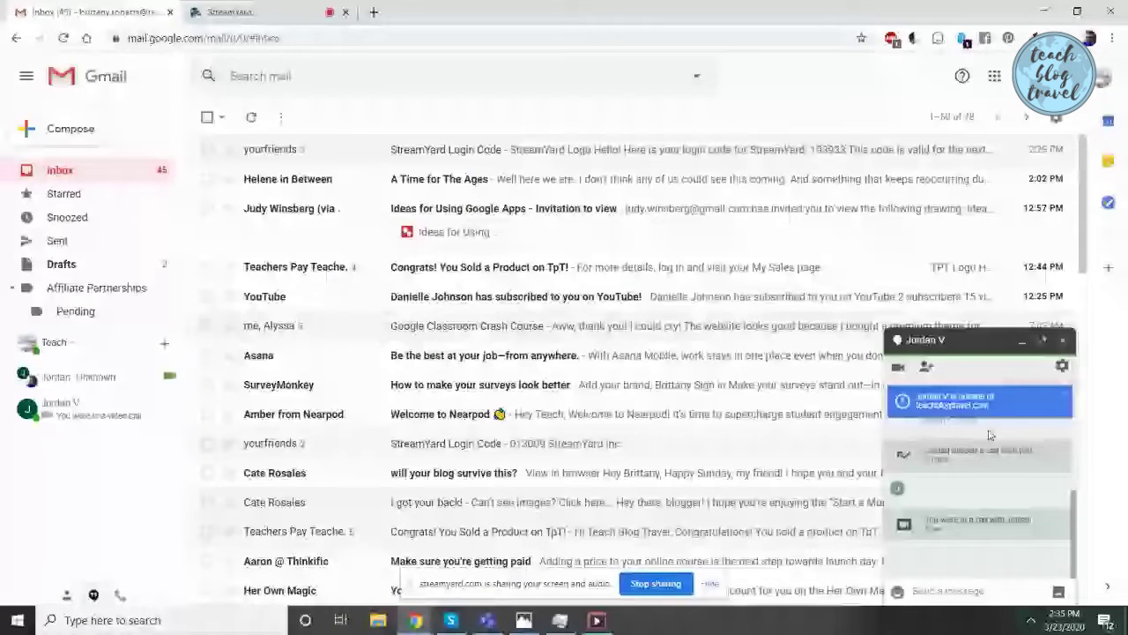
# Switch from the Gmail inbox to the StreamYard browser tab
pyautogui.click(227, 8)
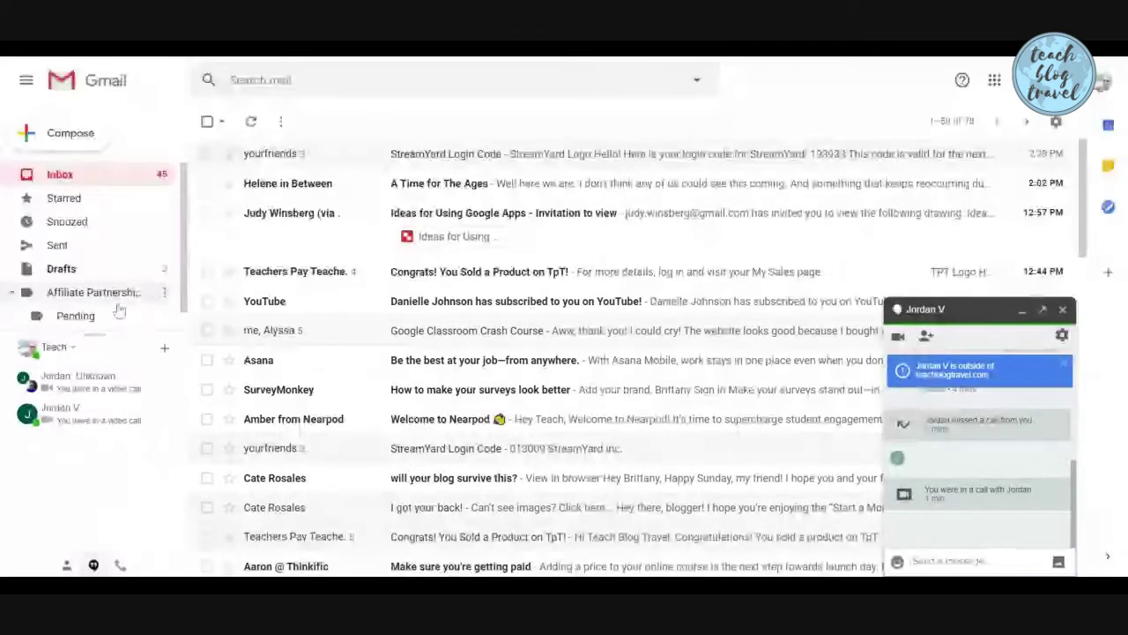
# Scroll the Gmail sidebar down to the recent Hangouts conversations list
pyautogui.scroll(-1, 106, 318)
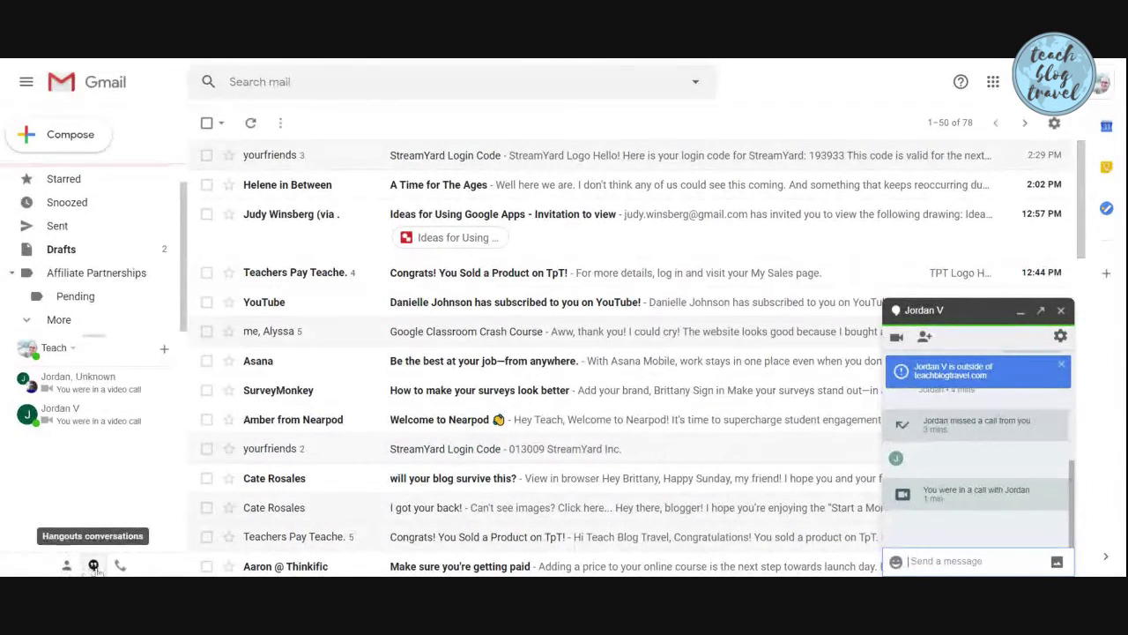
# Open the sidebar phone dialer, call a dialed phone number, and hang up
pyautogui.click(93, 565)
pyautogui.click(66, 565)
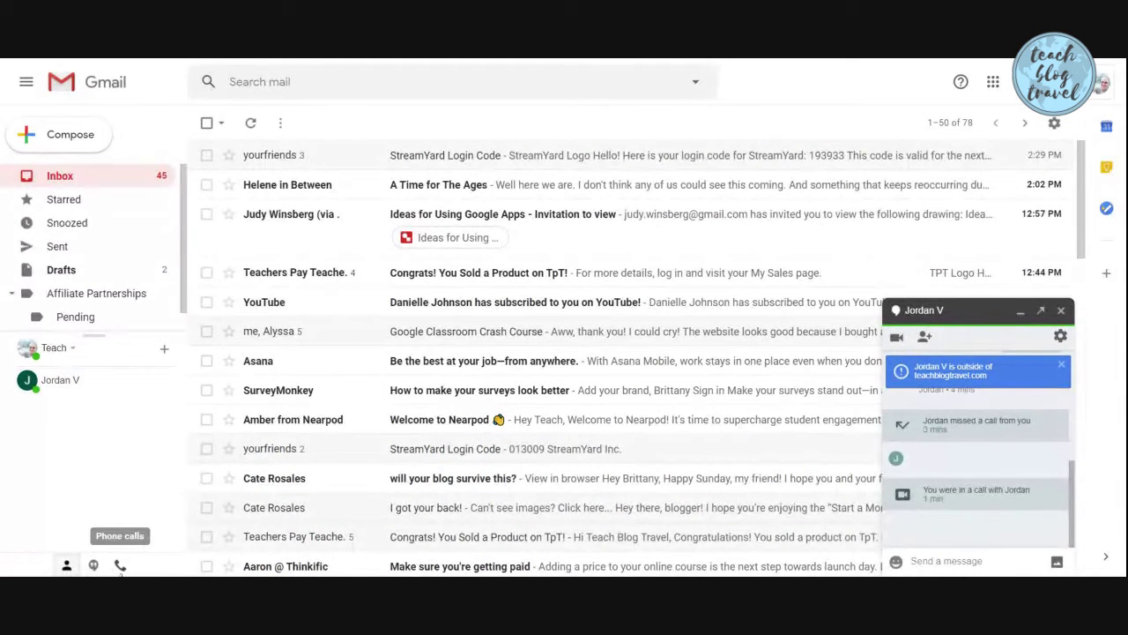
pyautogui.click(120, 565)
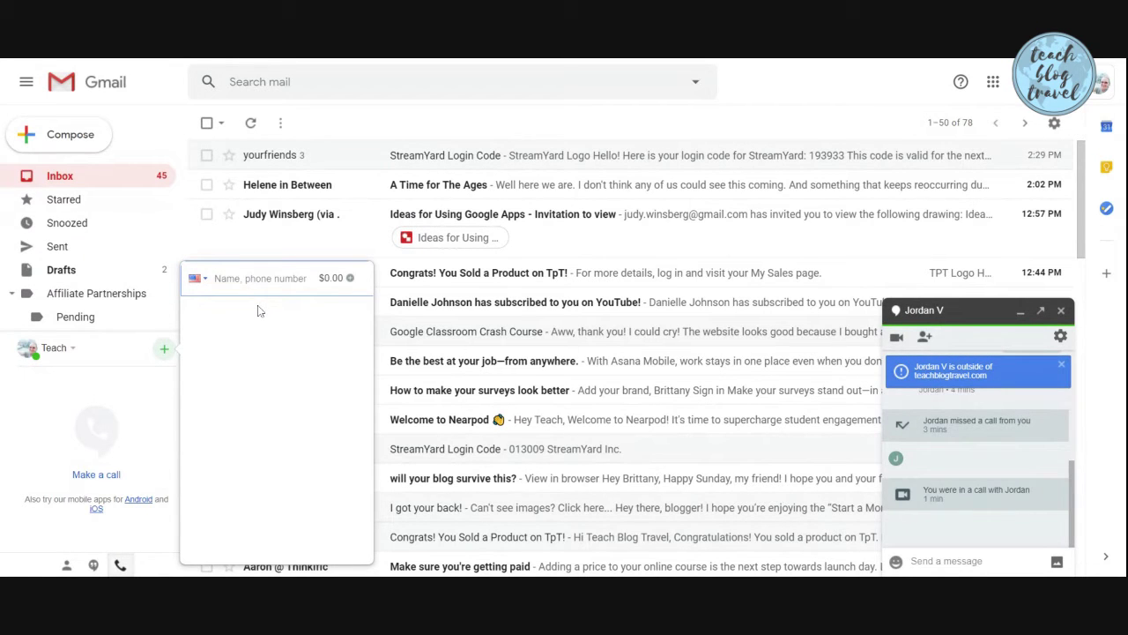
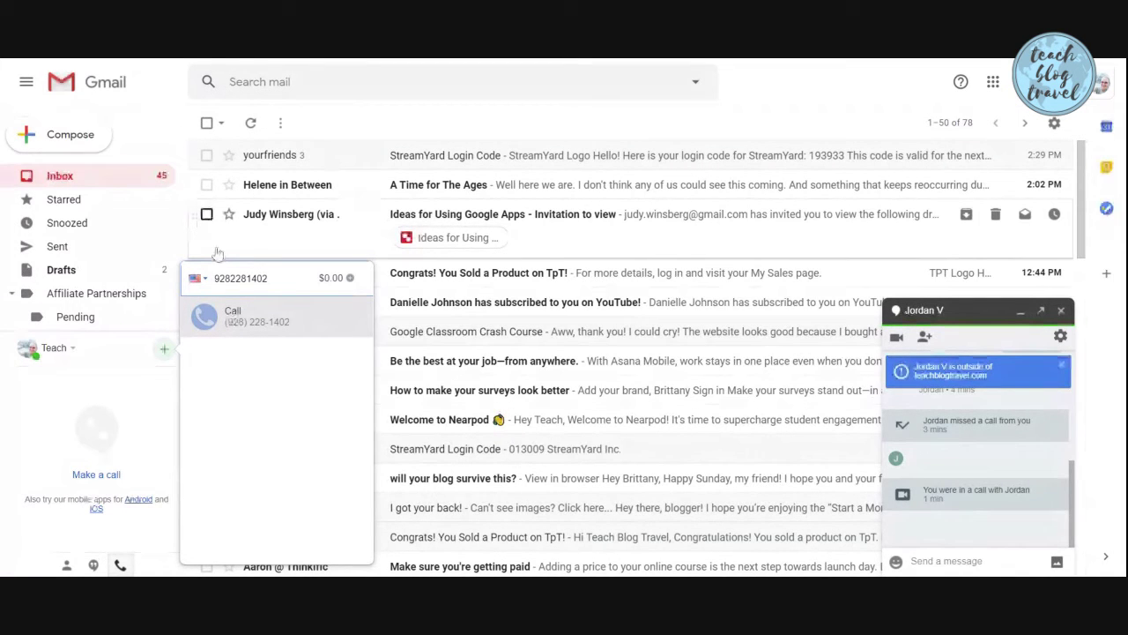
pyautogui.click(255, 315)
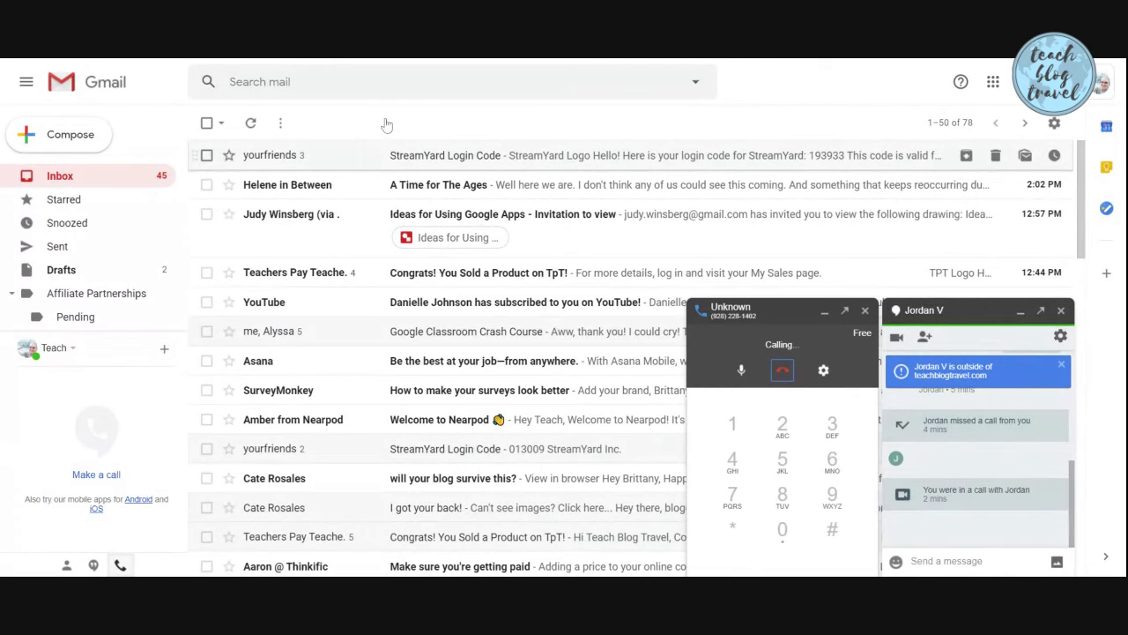
pyautogui.click(783, 370)
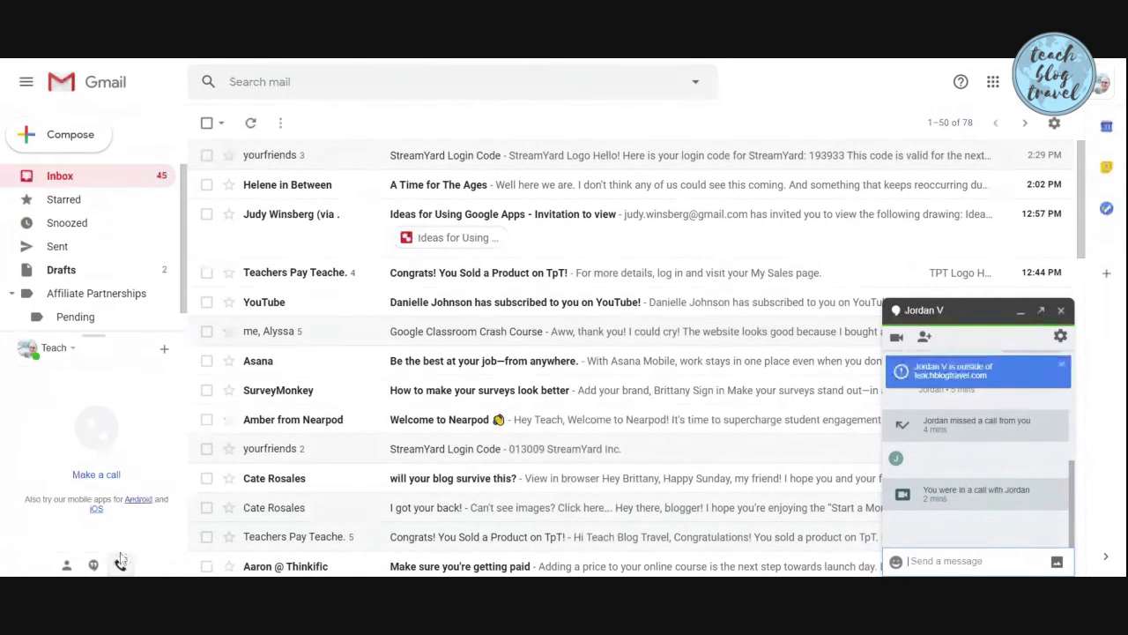
# Dial a second phone number, place the call, and hang up once it connects
pyautogui.click(97, 476)
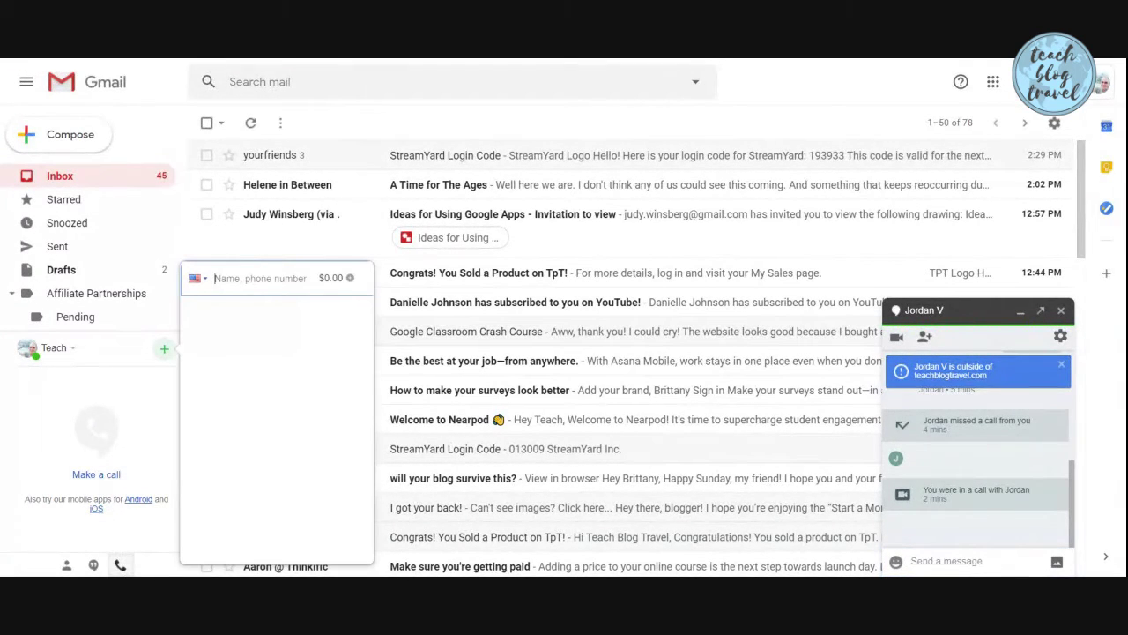
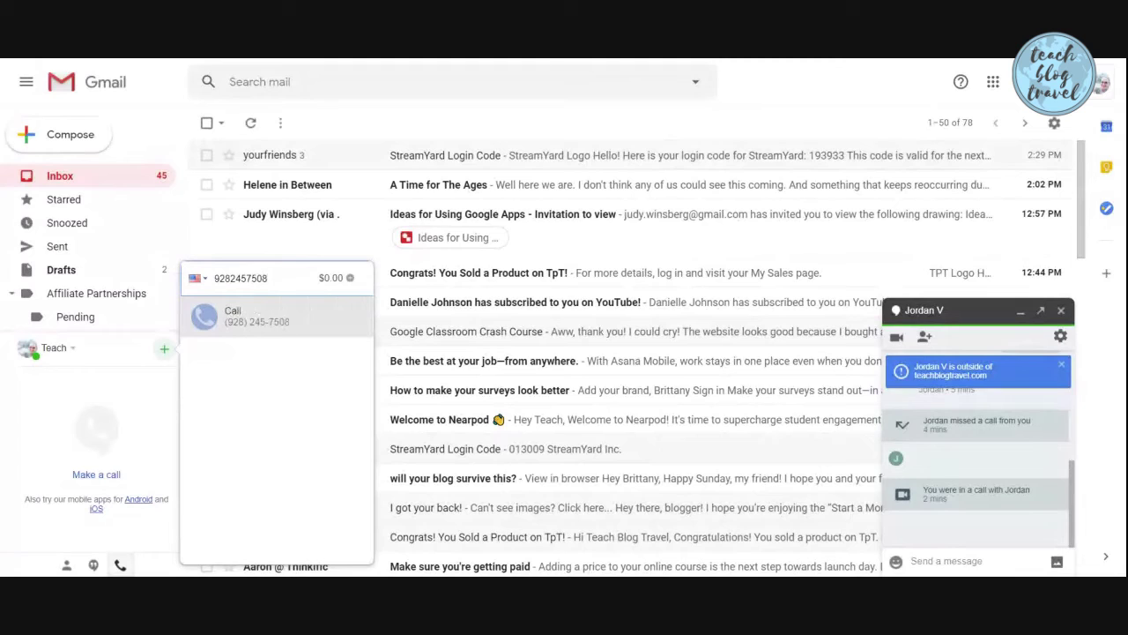
pyautogui.click(246, 327)
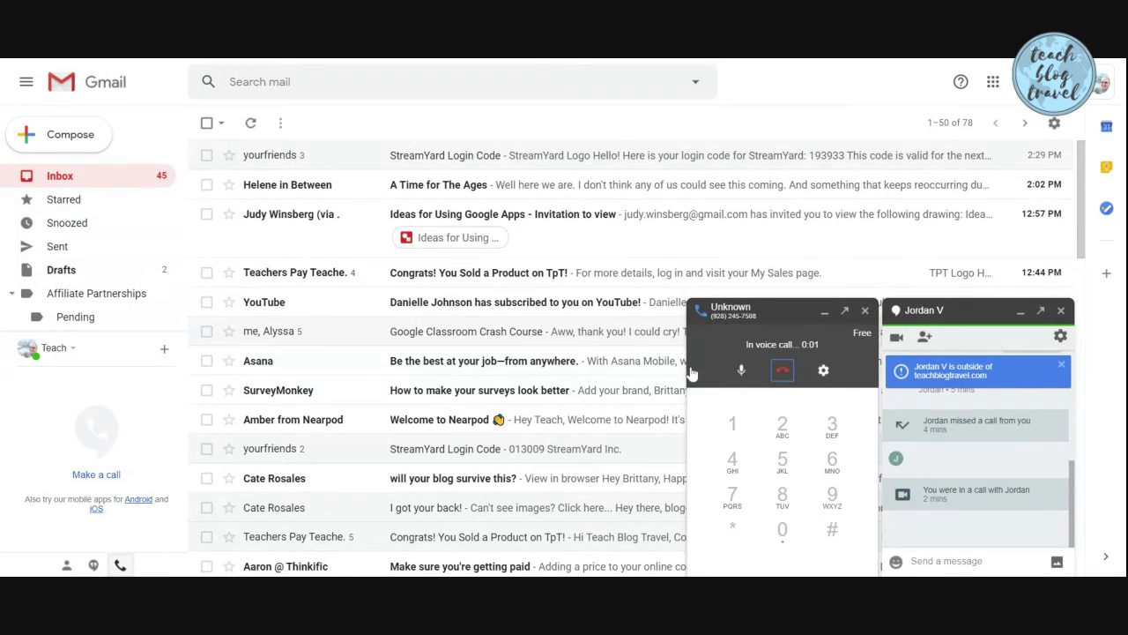
pyautogui.click(782, 371)
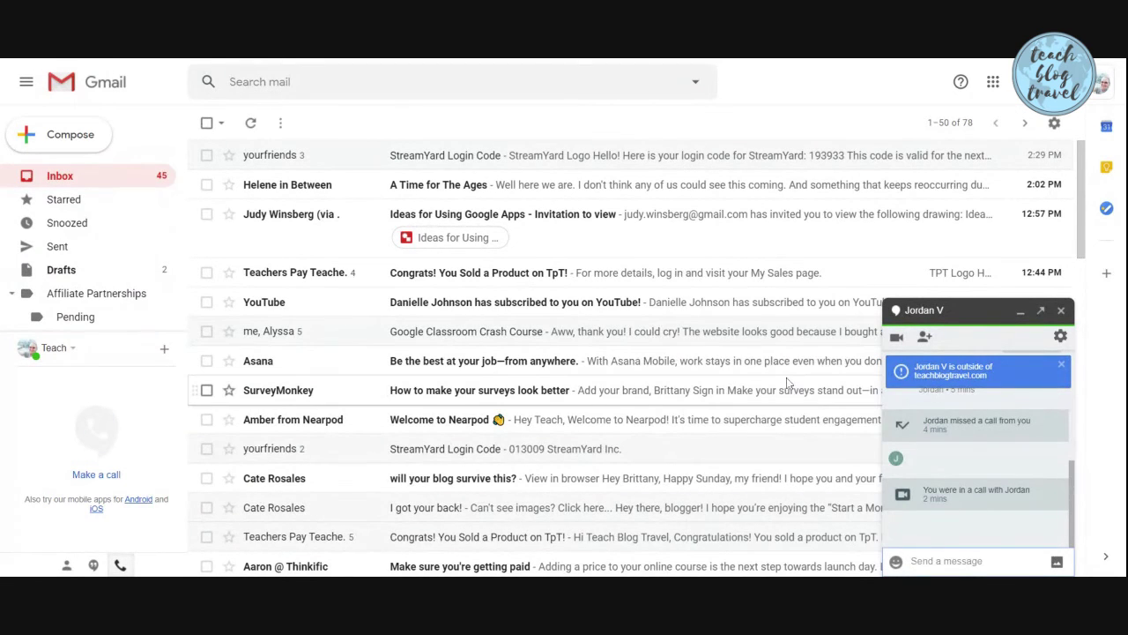